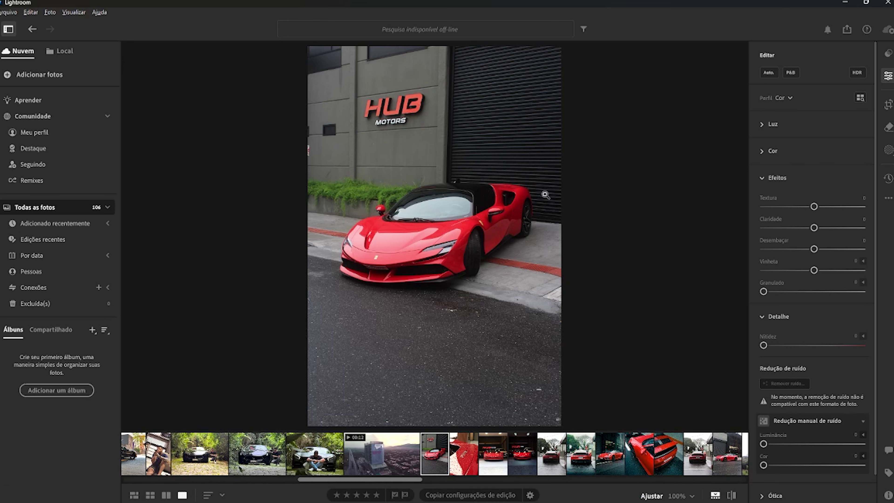
# Collapse the Efeitos and Detalhe adjustment sections.
pyautogui.click(762, 178)
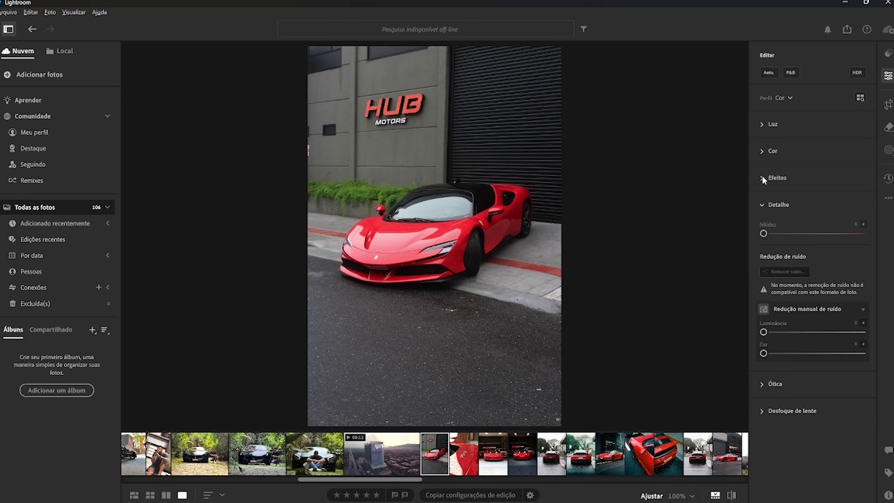
pyautogui.click(762, 178)
pyautogui.click(761, 177)
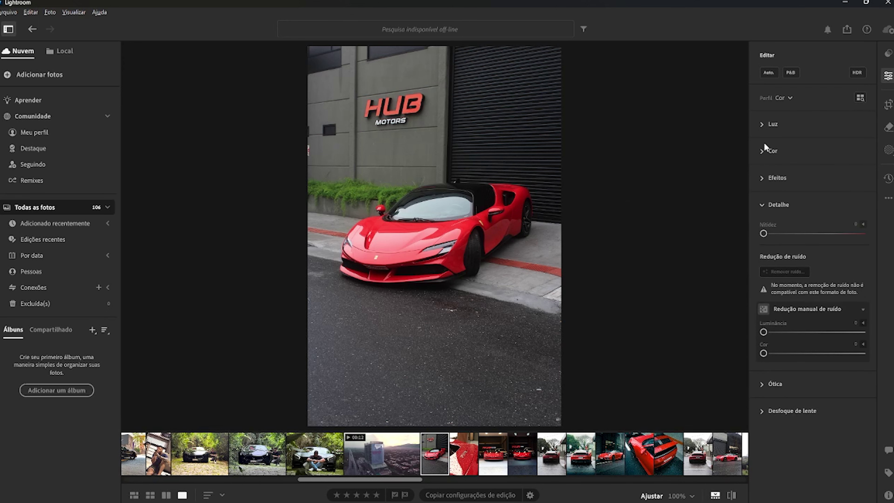
pyautogui.click(761, 204)
# Set Contraste to +35 in the Luz adjustments and compare the photo with its original.
pyautogui.click(763, 125)
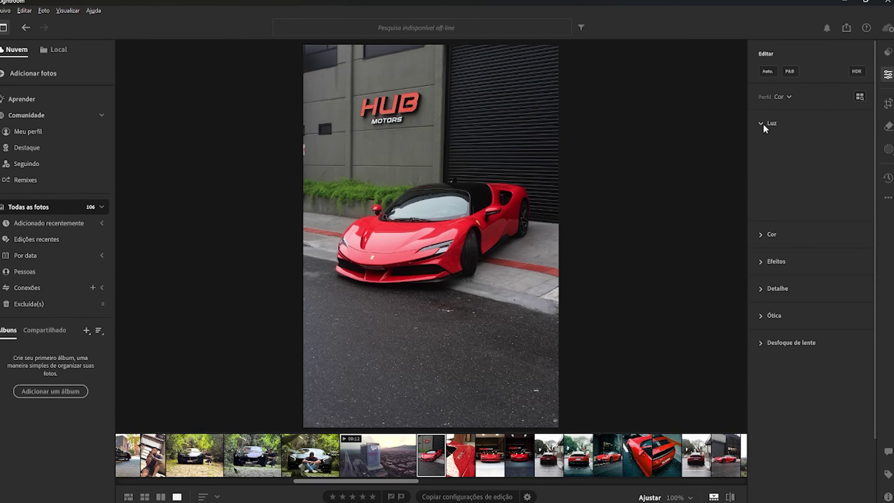
pyautogui.moveTo(809, 170); pyautogui.dragTo(819, 167)
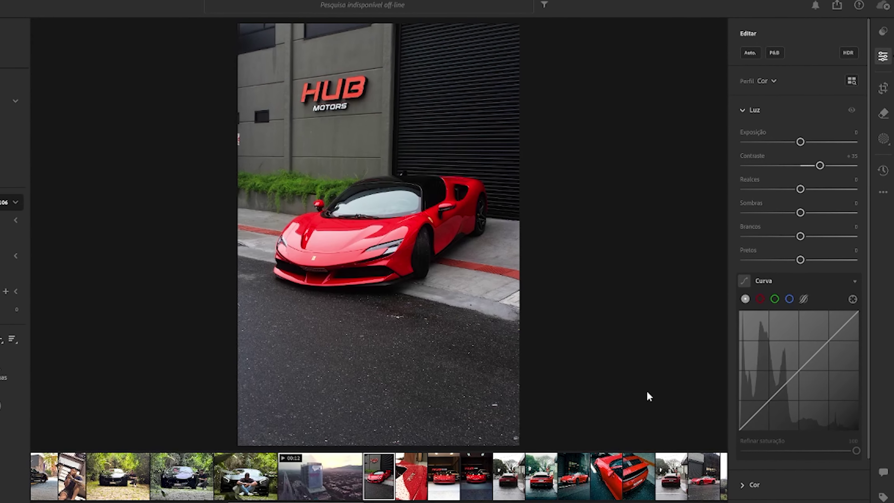
pyautogui.click(723, 499)
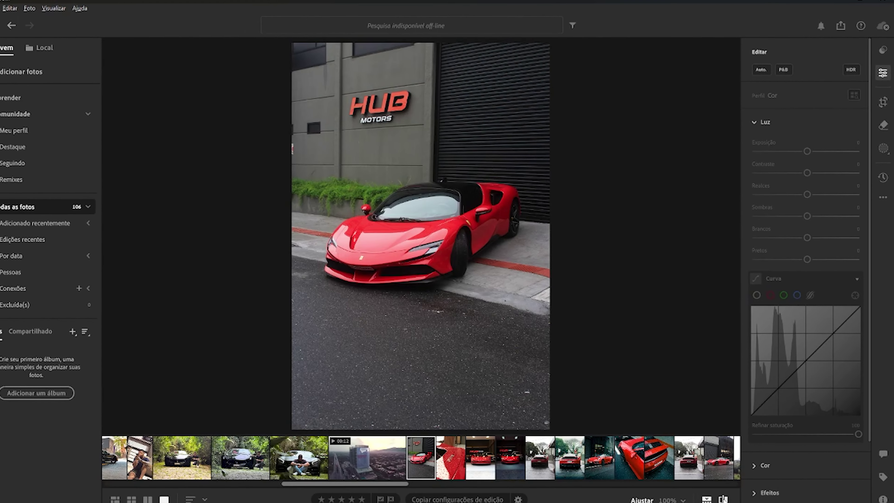
pyautogui.click(722, 499)
pyautogui.click(723, 500)
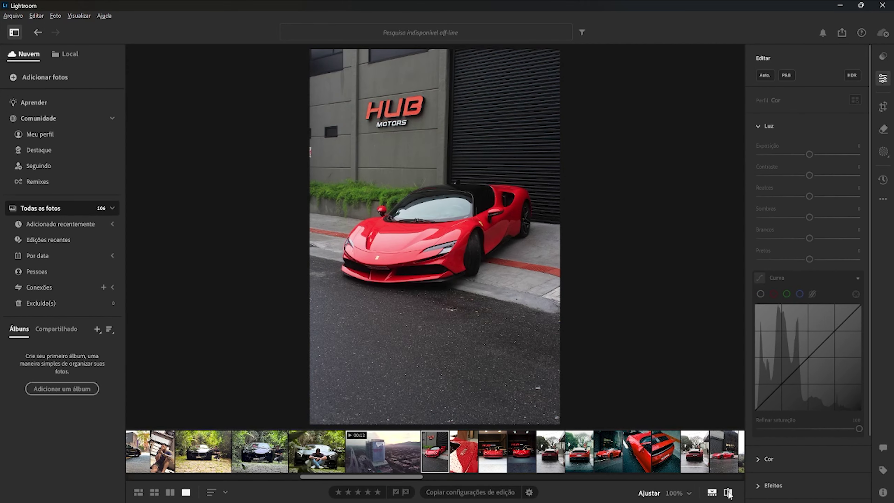
pyautogui.click(728, 494)
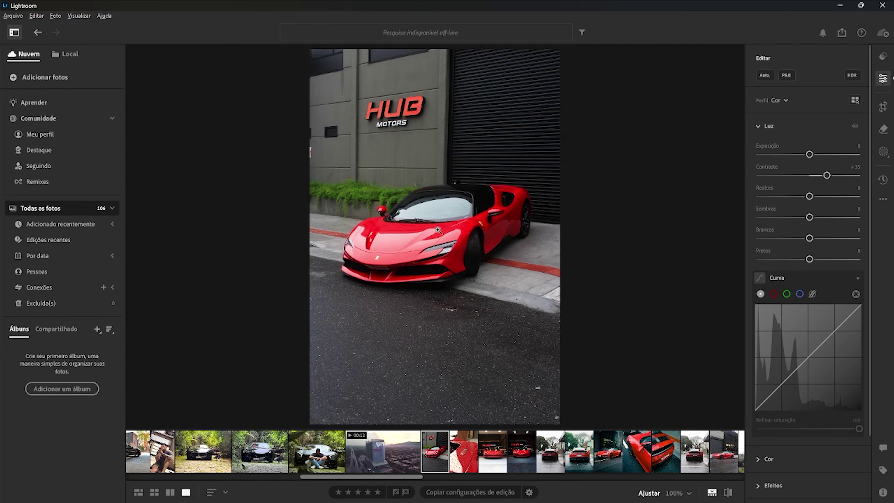
# Set Realces to −40 and Sombras to −35, and compare the photo with its original.
pyautogui.moveTo(809, 196); pyautogui.dragTo(792, 218)
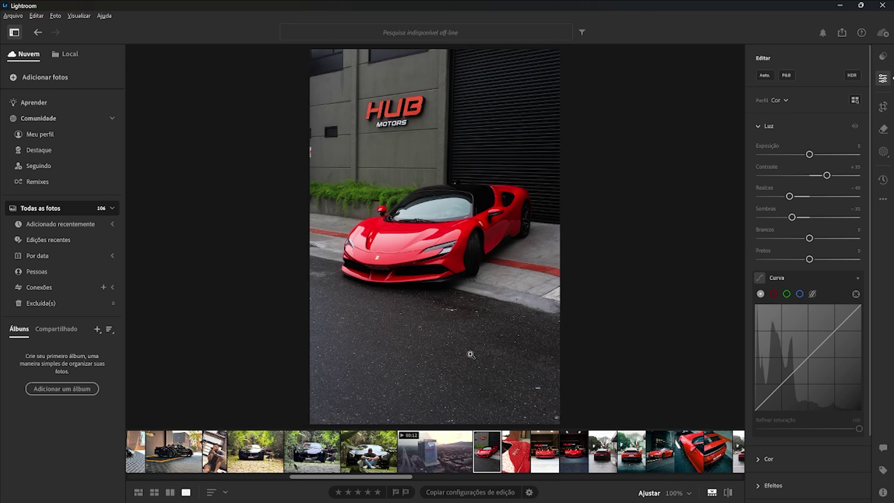
pyautogui.click(727, 493)
pyautogui.click(728, 493)
# Add shadow, midtone and highlight points to the tone curve, lowering the shadow point and raising the highlight point to about 75, 80.
pyautogui.scroll(-3, 810, 317)
pyautogui.click(835, 255)
pyautogui.click(806, 284)
pyautogui.click(781, 309)
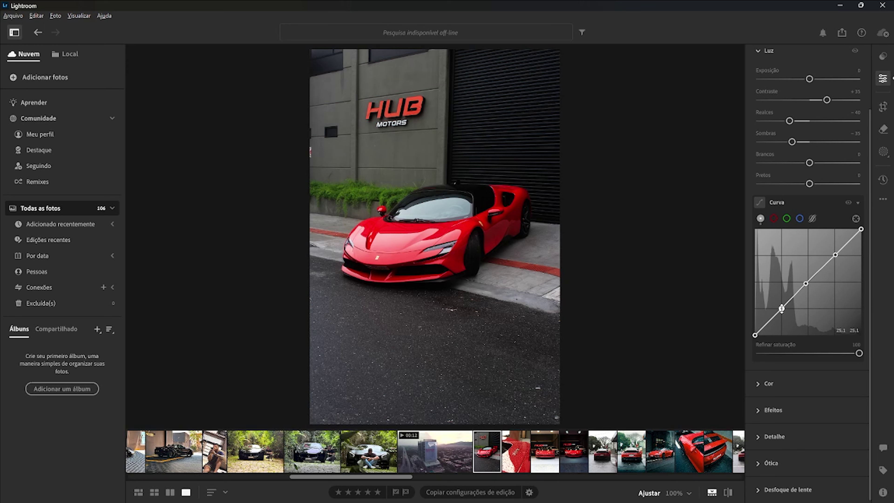
pyautogui.moveTo(781, 309); pyautogui.dragTo(780, 313)
pyautogui.moveTo(834, 254); pyautogui.dragTo(834, 249)
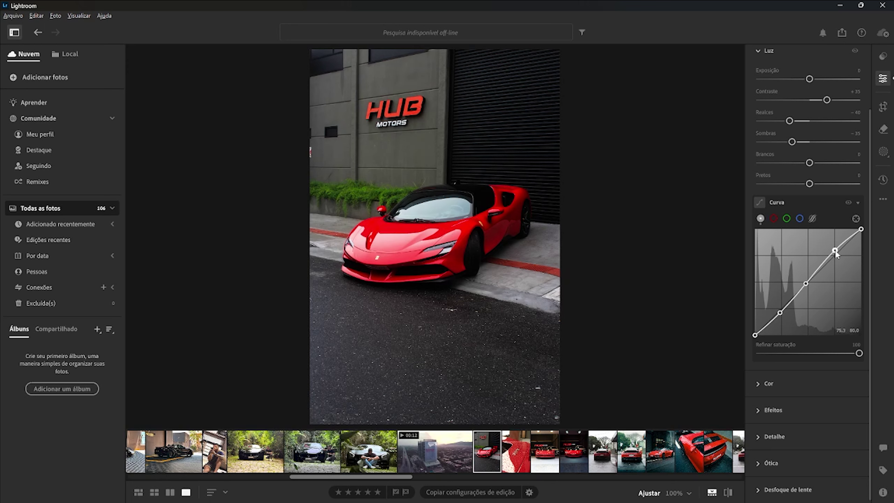
# Fine-tune the tone curve by raising the midtone point slightly and easing the shadow point back toward the diagonal.
pyautogui.moveTo(806, 284); pyautogui.dragTo(808, 282)
pyautogui.moveTo(835, 250); pyautogui.dragTo(836, 249)
pyautogui.moveTo(780, 313); pyautogui.dragTo(782, 315)
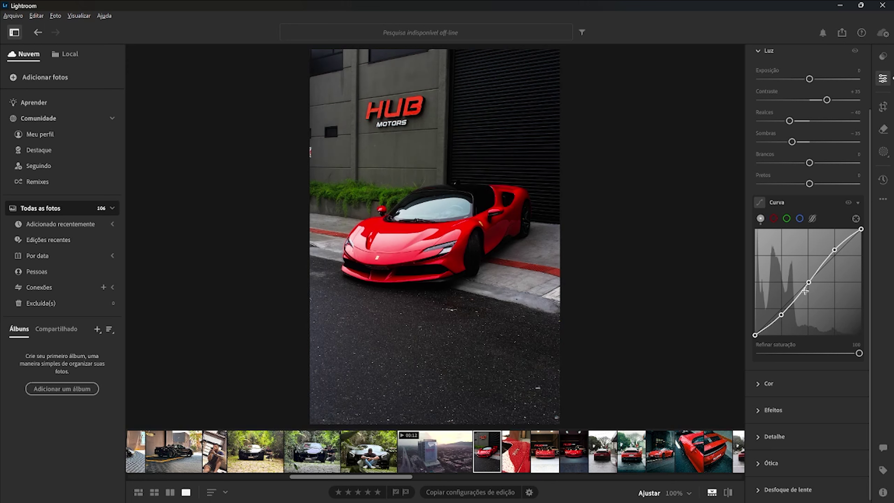
pyautogui.moveTo(807, 281); pyautogui.dragTo(807, 280)
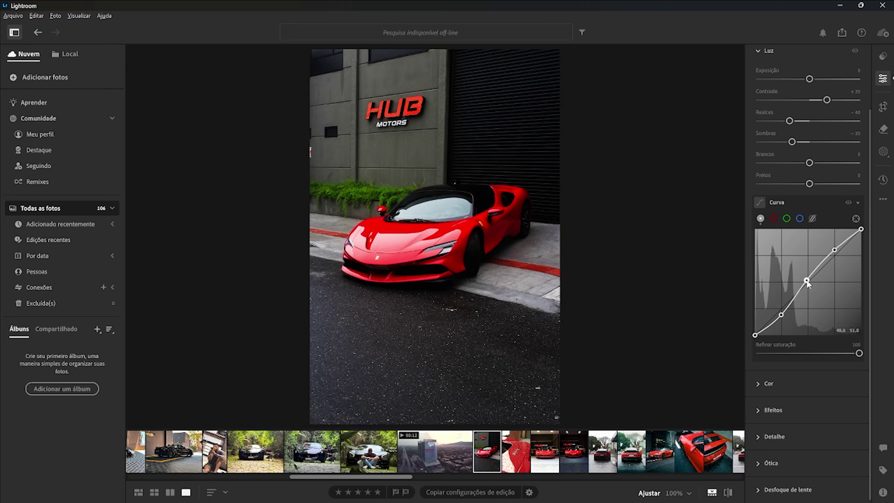
pyautogui.moveTo(781, 314); pyautogui.dragTo(780, 312)
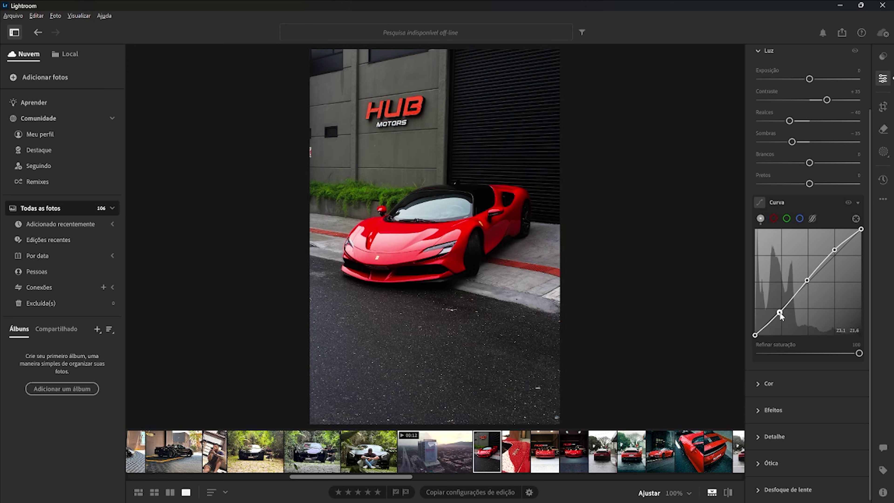
pyautogui.moveTo(780, 312)
pyautogui.mouseDown()
pyautogui.moveTo(796, 319)
pyautogui.moveTo(784, 311)
pyautogui.mouseUp()
pyautogui.moveTo(782, 311); pyautogui.dragTo(782, 309)
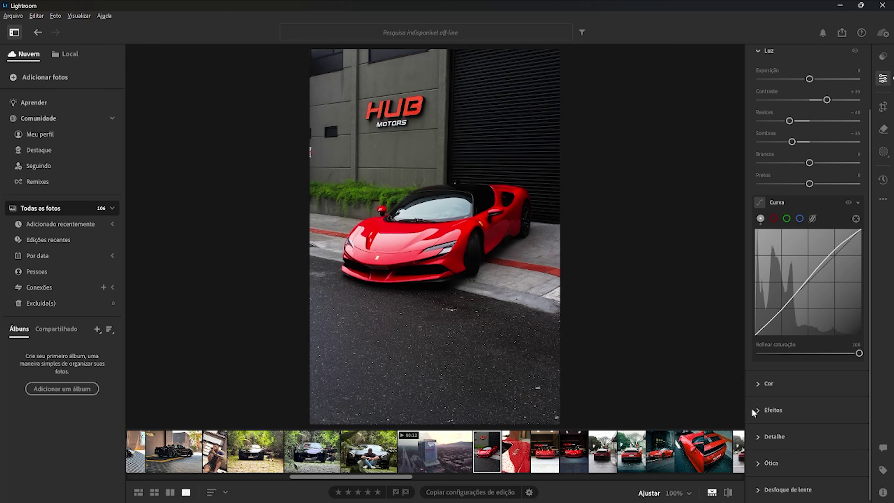
# Compare the photo with its original, collapse the tone curve and check the image with the curve adjustment hidden.
pyautogui.click(728, 492)
pyautogui.click(728, 493)
pyautogui.click(853, 204)
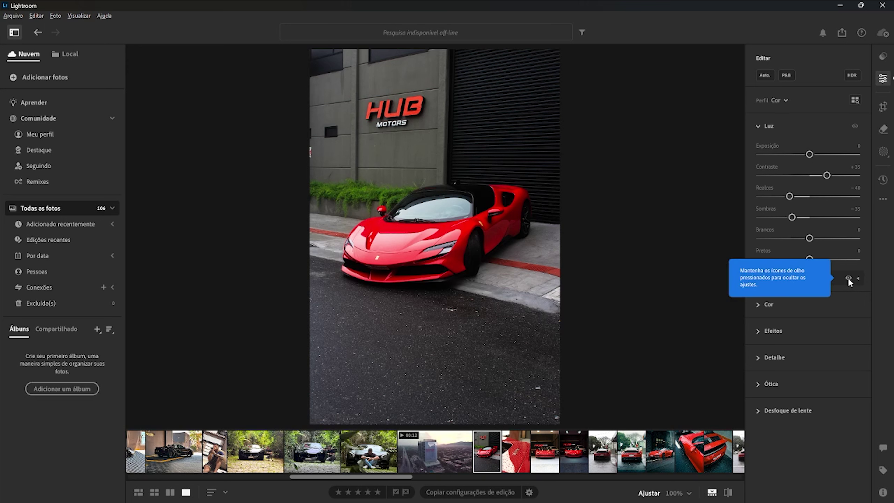
pyautogui.click(849, 278)
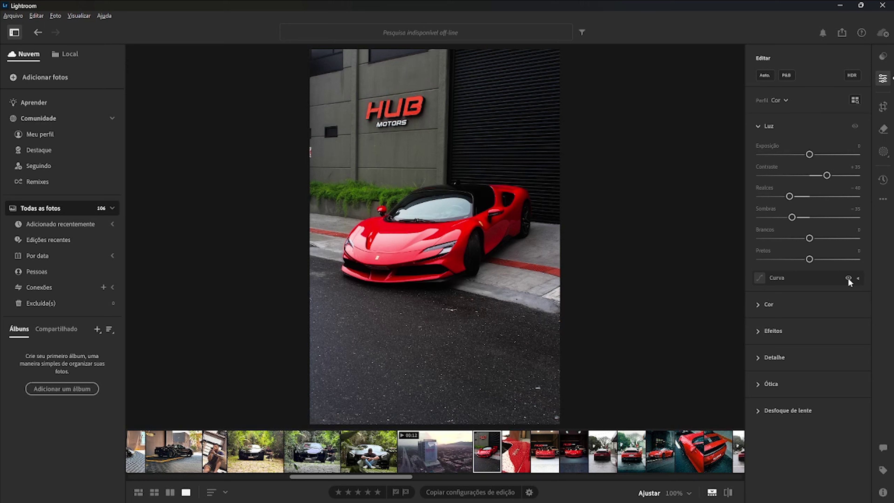
pyautogui.click(849, 278)
pyautogui.click(849, 278)
# Set the white balance to Temperatura −3 and Colorir +3, and compare the result with the unadjusted photo.
pyautogui.click(760, 304)
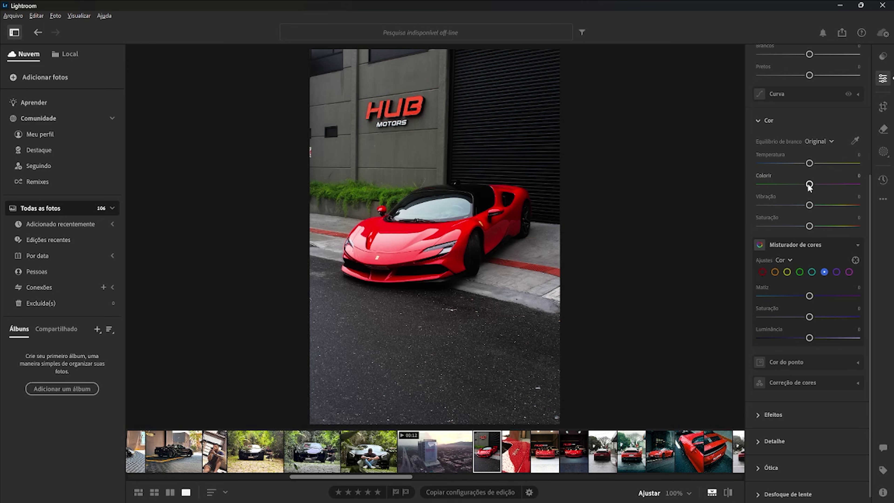
pyautogui.moveTo(809, 185)
pyautogui.mouseDown()
pyautogui.moveTo(826, 187)
pyautogui.moveTo(799, 186)
pyautogui.mouseUp()
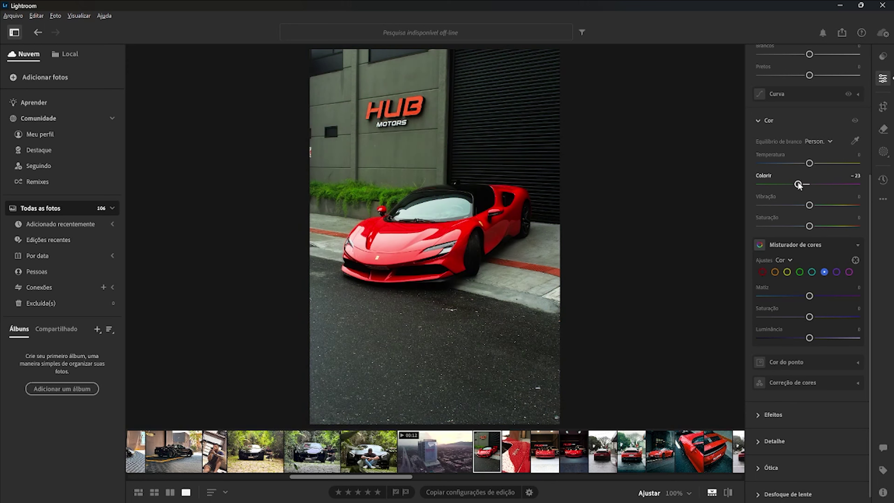
pyautogui.moveTo(799, 186); pyautogui.dragTo(812, 187)
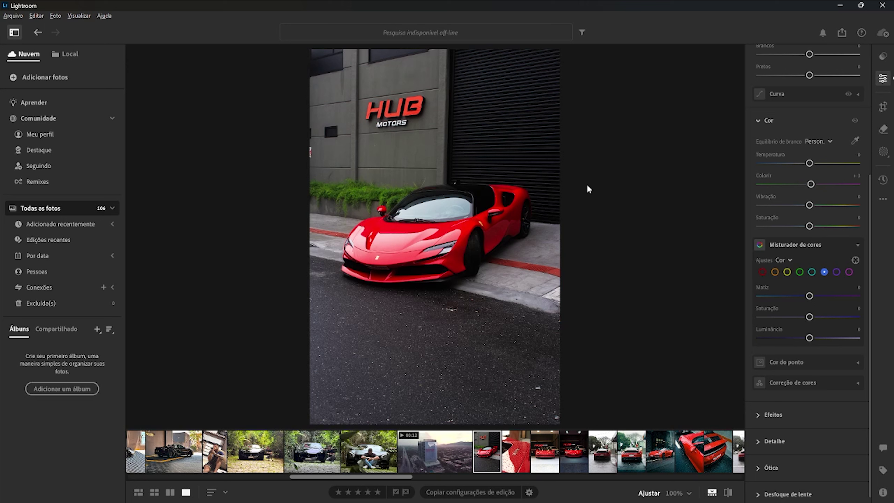
pyautogui.moveTo(809, 165); pyautogui.dragTo(808, 165)
pyautogui.click(730, 492)
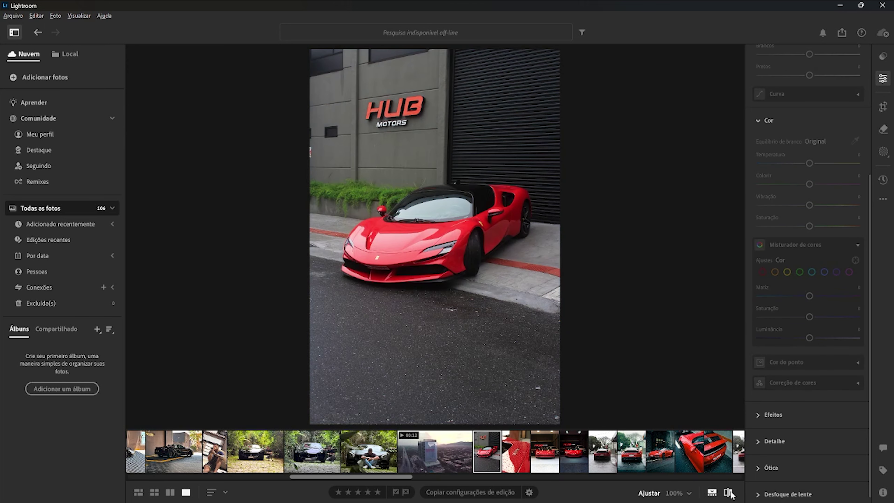
pyautogui.click(729, 493)
pyautogui.click(729, 492)
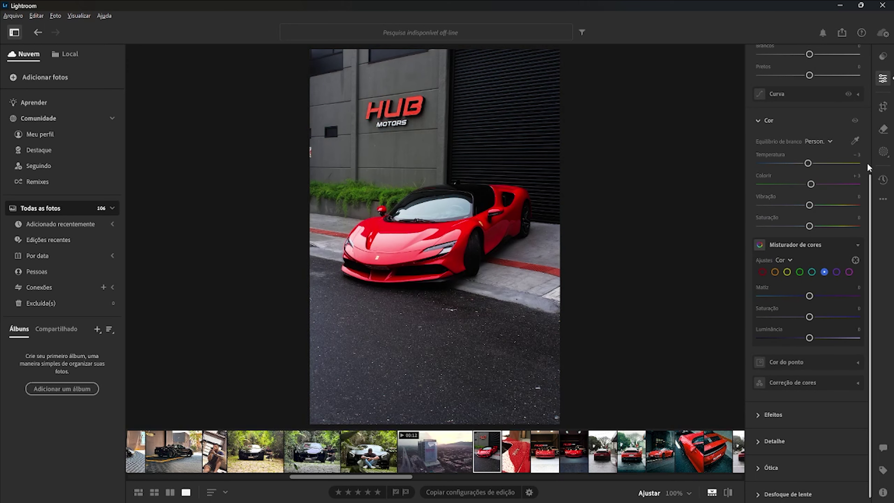
pyautogui.click(853, 120)
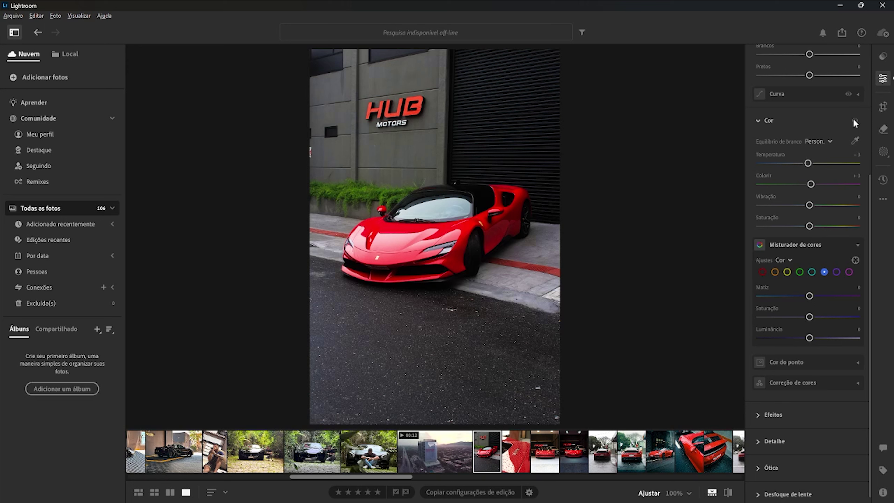
pyautogui.click(853, 120)
# Set the green channel's Matiz to +11 in the colour mixer.
pyautogui.click(800, 272)
pyautogui.moveTo(810, 297)
pyautogui.mouseDown()
pyautogui.moveTo(794, 297)
pyautogui.moveTo(815, 297)
pyautogui.mouseUp()
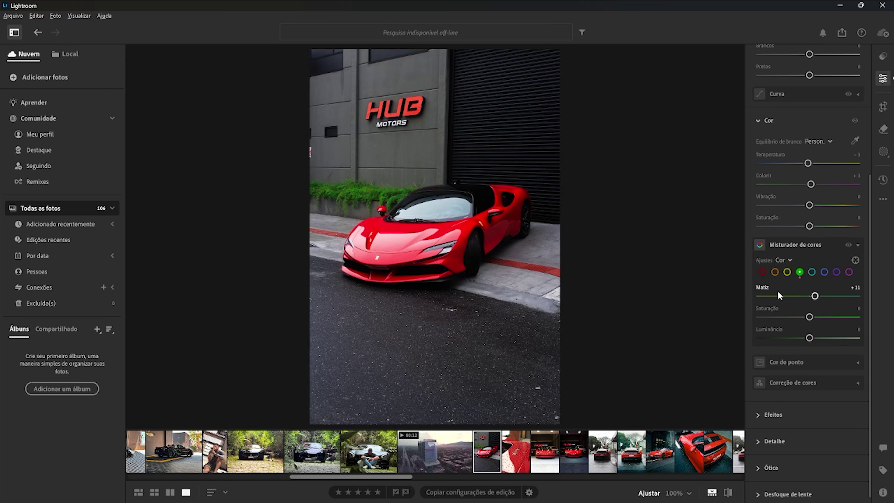
pyautogui.click(815, 297)
pyautogui.moveTo(815, 297)
pyautogui.mouseDown()
pyautogui.moveTo(801, 297)
pyautogui.moveTo(816, 297)
pyautogui.mouseUp()
pyautogui.moveTo(817, 297); pyautogui.dragTo(814, 296)
pyautogui.moveTo(729, 493)
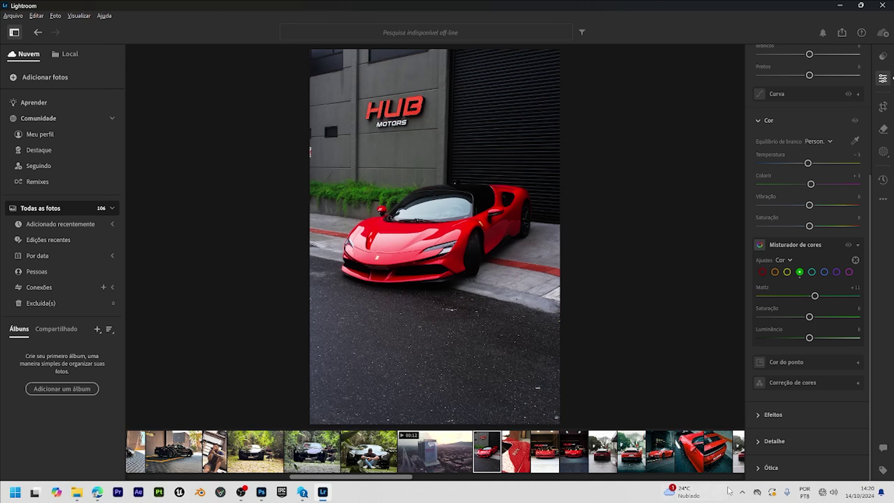
# Set the red channel's Saturação to +42 and compare the photo with and without the colour mixer adjustments.
pyautogui.click(762, 272)
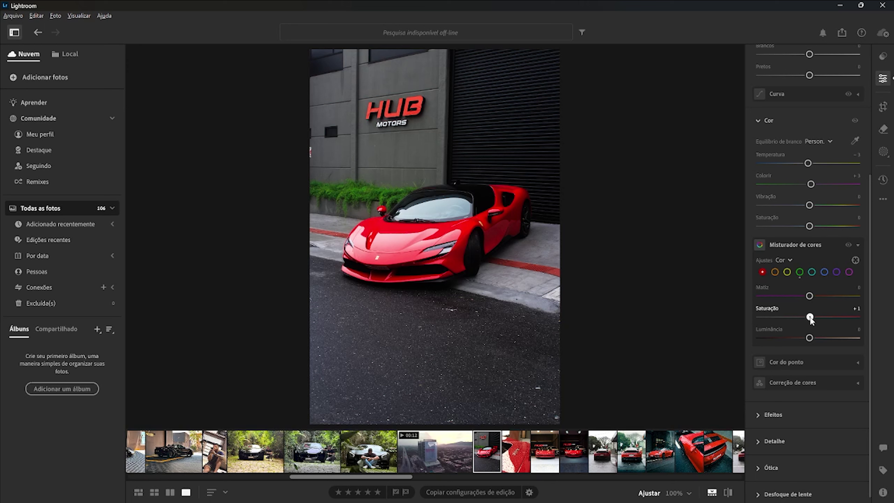
pyautogui.moveTo(810, 317)
pyautogui.mouseDown()
pyautogui.moveTo(823, 317)
pyautogui.moveTo(814, 318)
pyautogui.mouseUp()
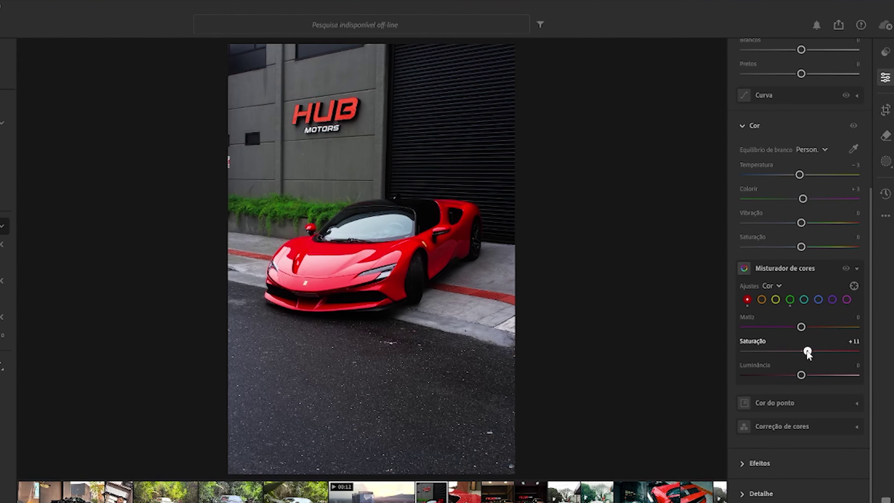
pyautogui.moveTo(808, 349); pyautogui.dragTo(802, 349)
pyautogui.click(844, 268)
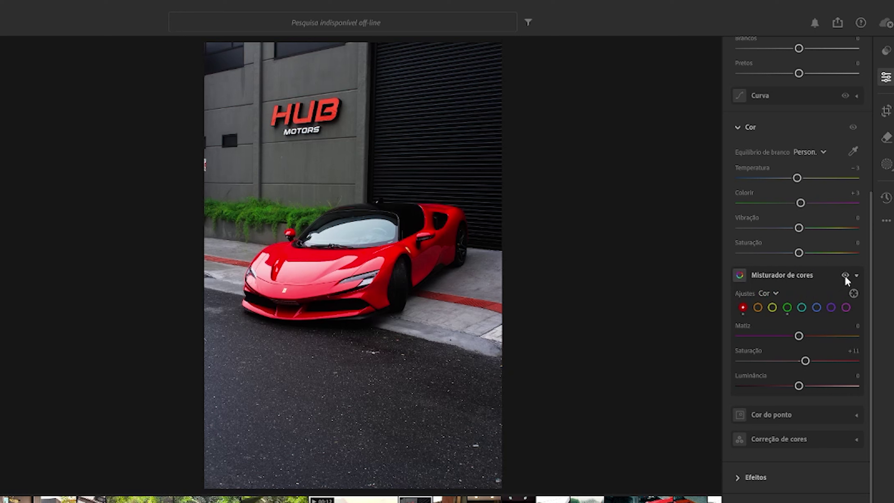
pyautogui.click(845, 276)
pyautogui.moveTo(799, 361); pyautogui.dragTo(825, 360)
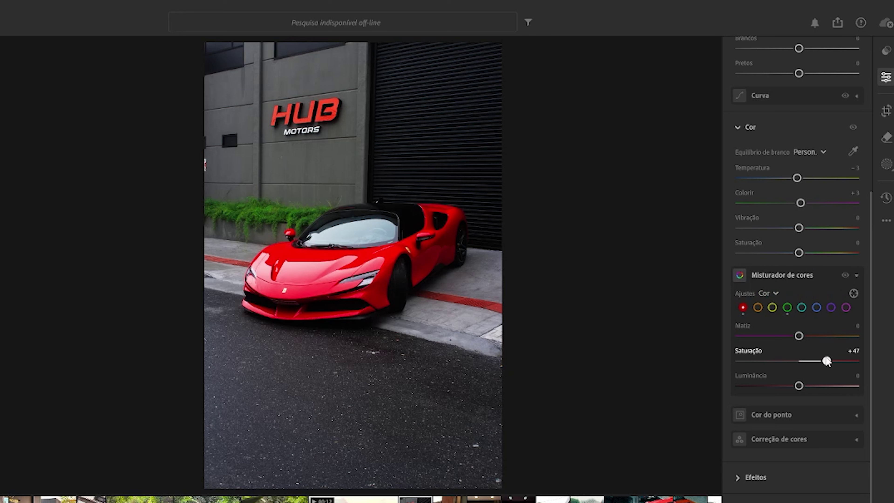
pyautogui.doubleClick(826, 360)
pyautogui.click(844, 276)
pyautogui.click(845, 275)
pyautogui.click(845, 276)
pyautogui.click(845, 276)
# Collapse the Luz section, expand Correção de cores and tint the midtones slightly toward cyan.
pyautogui.click(737, 128)
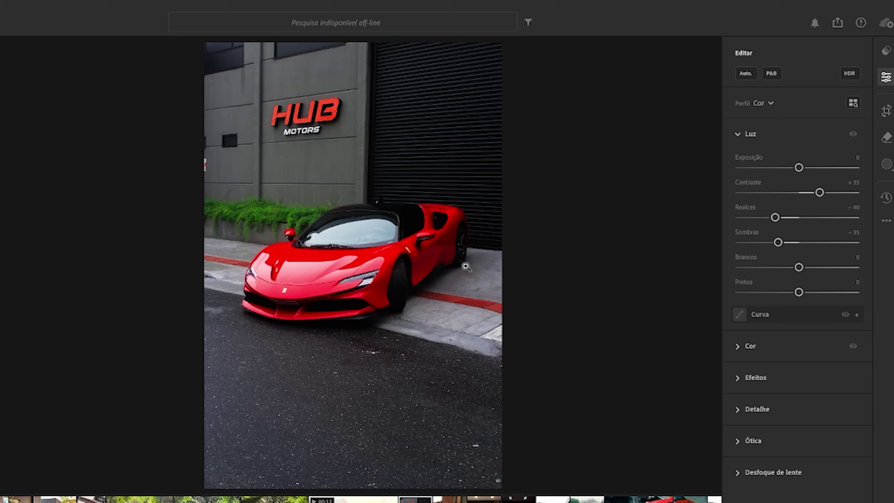
pyautogui.click(740, 134)
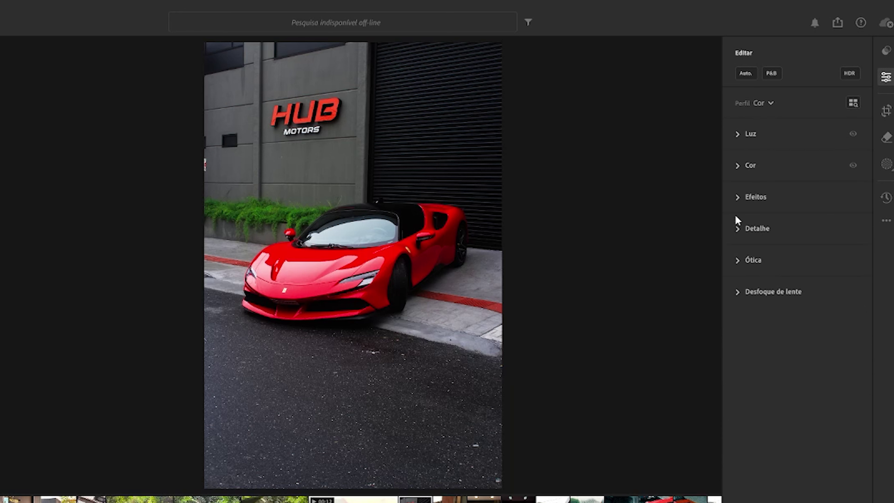
pyautogui.click(737, 166)
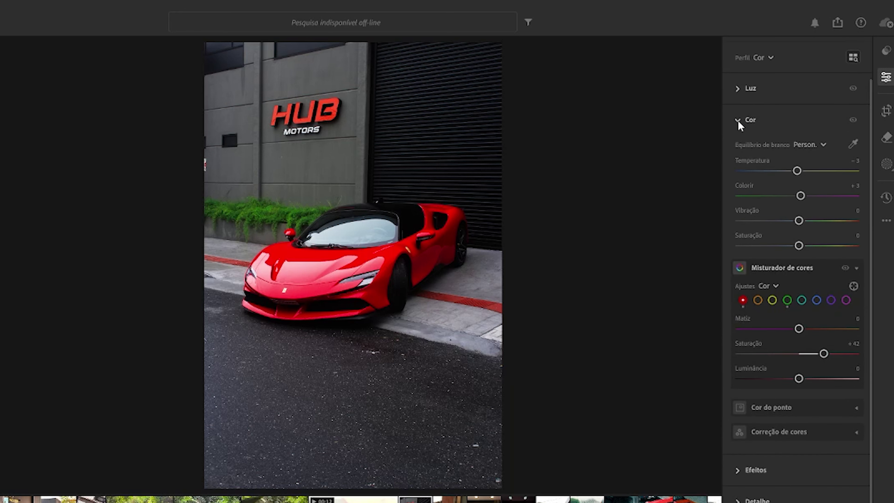
pyautogui.click(787, 426)
pyautogui.moveTo(797, 252); pyautogui.dragTo(797, 253)
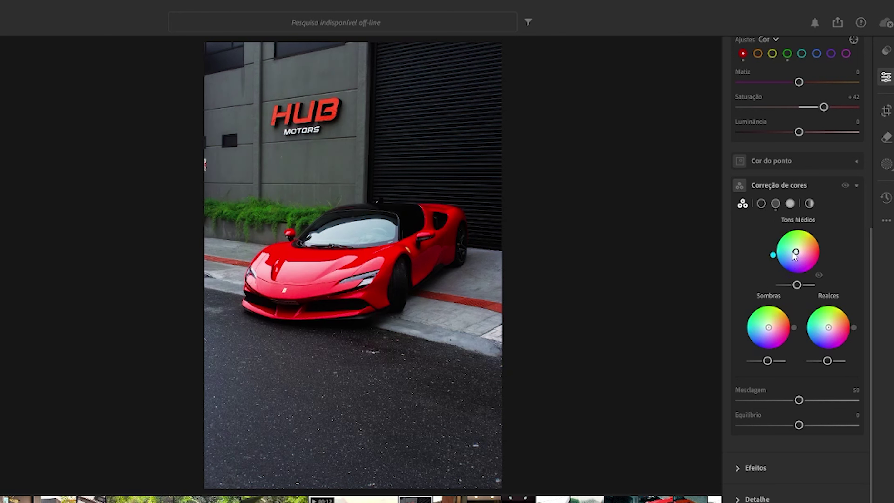
# Tint the shadows slightly toward cyan-blue, raise their luminance a little and compare the photo with its original.
pyautogui.moveTo(767, 326)
pyautogui.mouseDown()
pyautogui.moveTo(768, 336)
pyautogui.moveTo(768, 328)
pyautogui.mouseUp()
pyautogui.moveTo(769, 359); pyautogui.dragTo(770, 359)
pyautogui.press('\\')
pyautogui.press('\\')
pyautogui.press('\\')
pyautogui.press('\\')
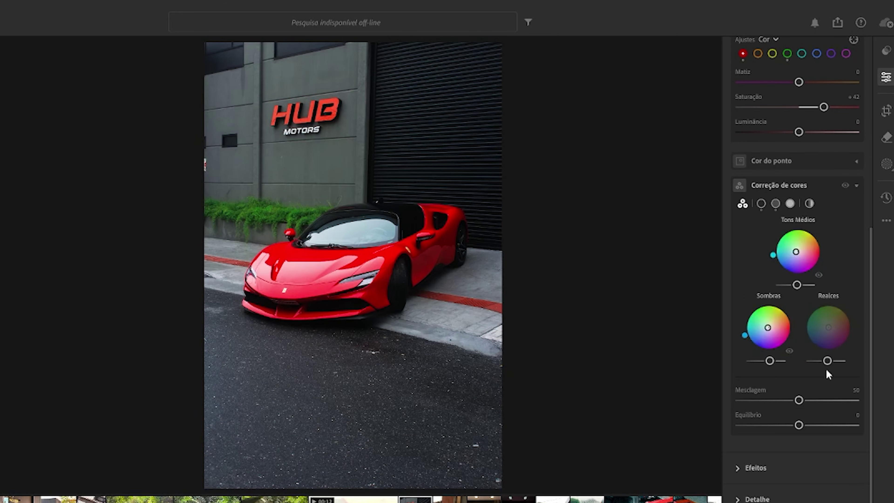
# Tint the highlights toward yellow at about hue 53 and saturation 53.
pyautogui.moveTo(828, 330); pyautogui.dragTo(836, 321)
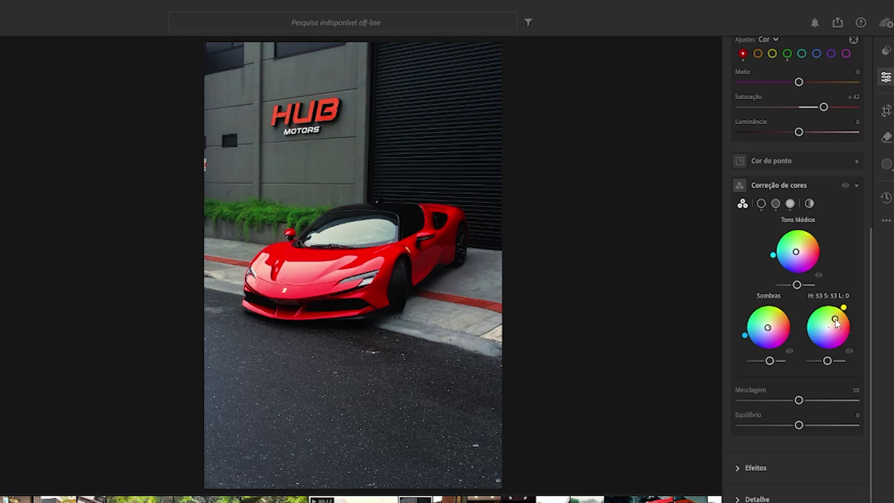